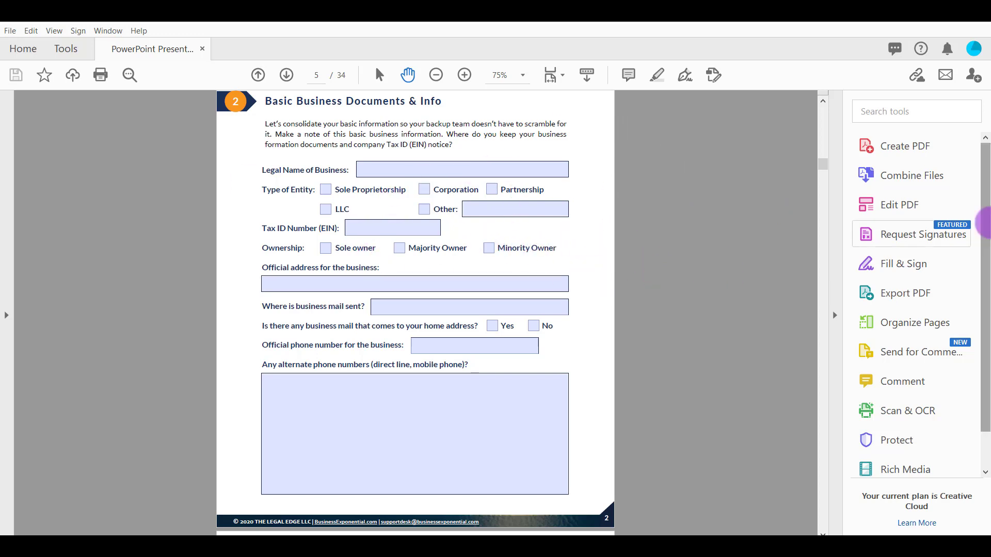
pyautogui.scroll(-2, 983, 248)
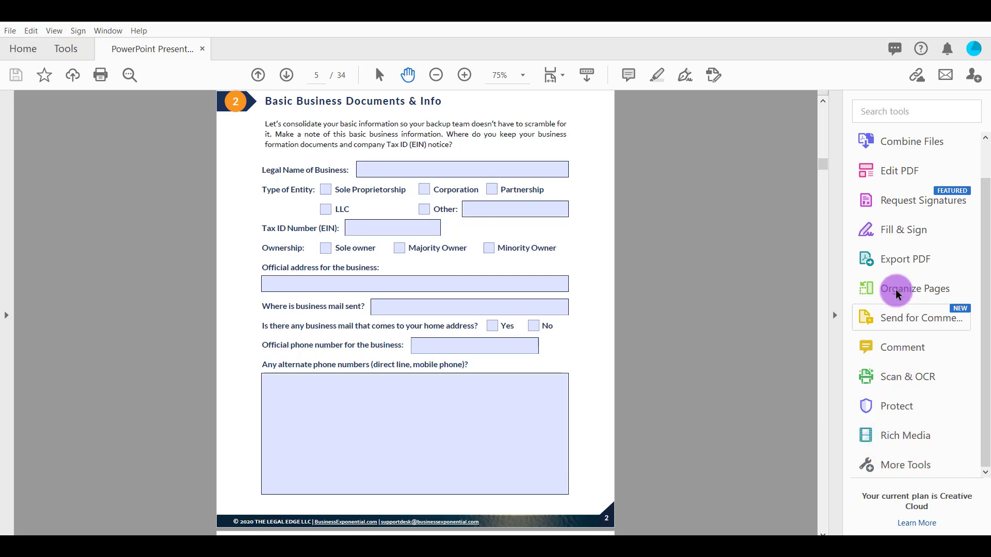
# Step: Open the full Tools catalog from the Tools pane's More Tools link
pyautogui.click(899, 468)
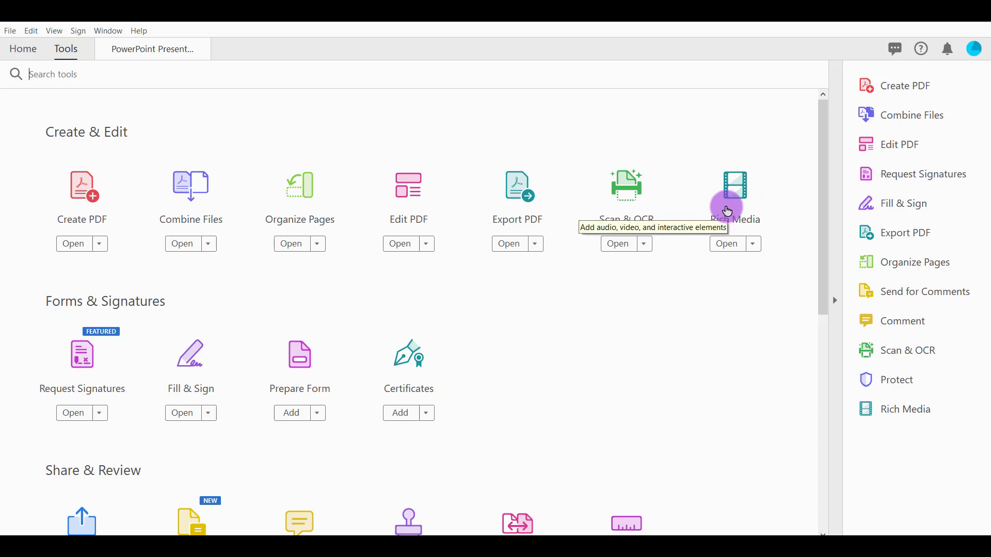
# Step: With Rich Media's Add Video, mark a video rectangle near page 5's top-left
pyautogui.click(726, 210)
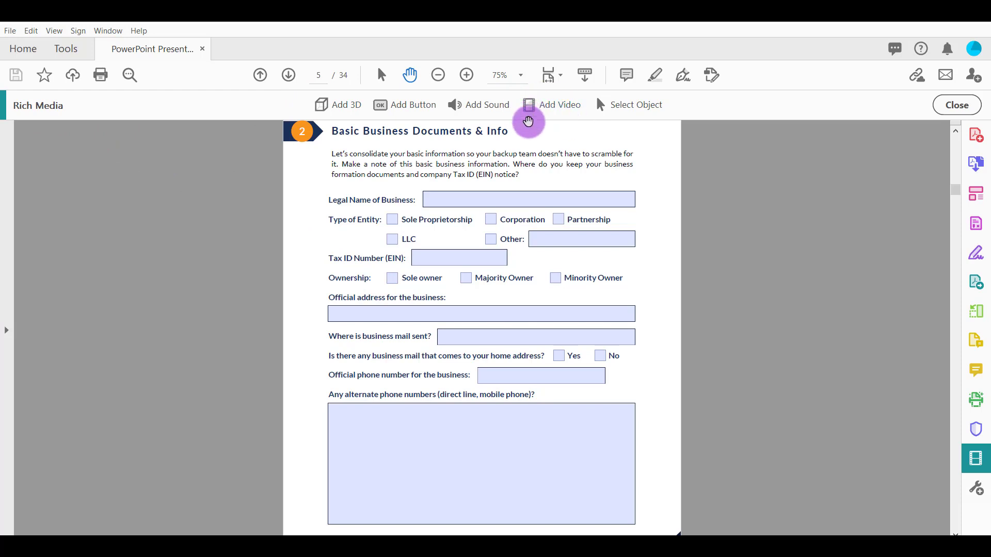
pyautogui.click(556, 107)
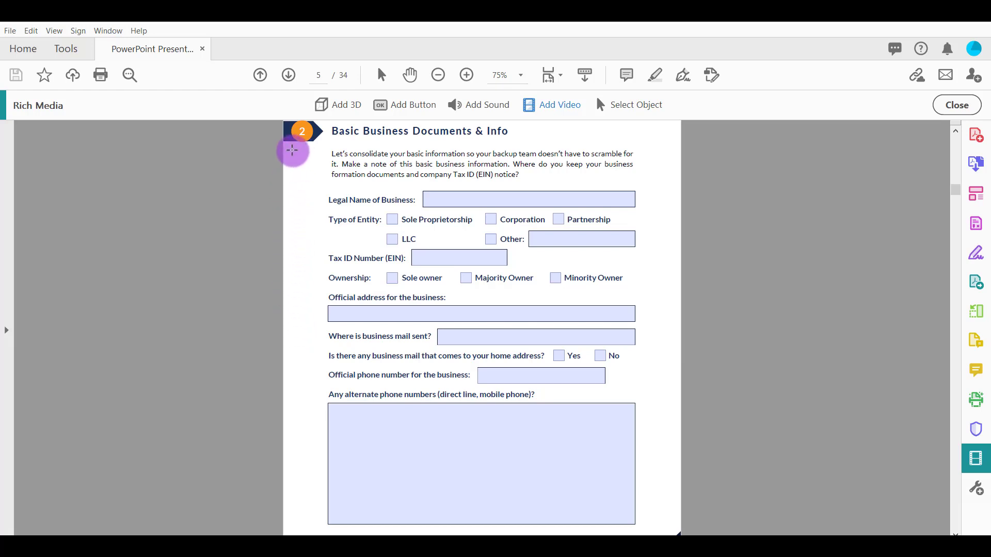
pyautogui.moveTo(292, 151)
pyautogui.mouseDown()
pyautogui.moveTo(383, 234)
pyautogui.moveTo(388, 214)
pyautogui.mouseUp()
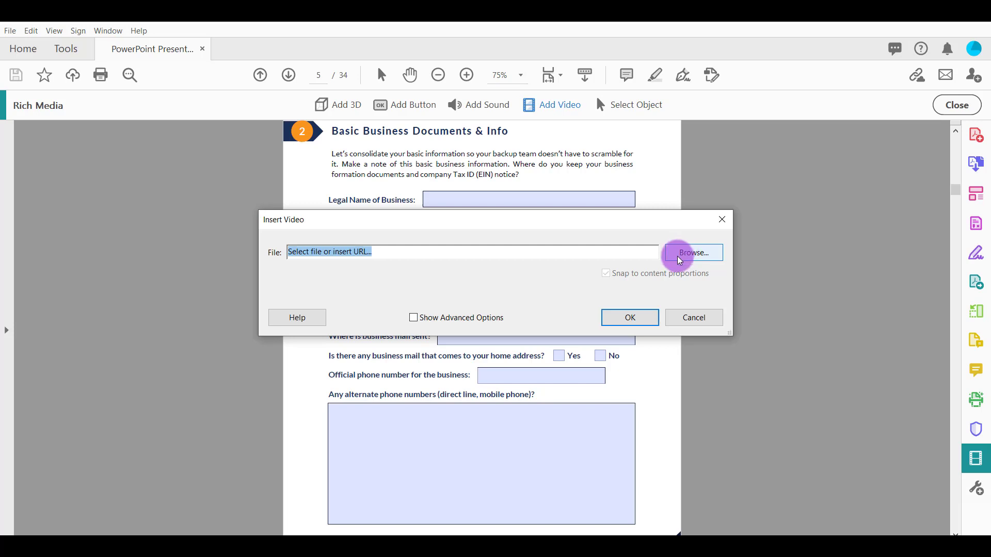
# Step: Pick the Desktop MP4 '40000 YT Subscribers Vlog TEST1', leaving advanced options collapsed
pyautogui.click(678, 261)
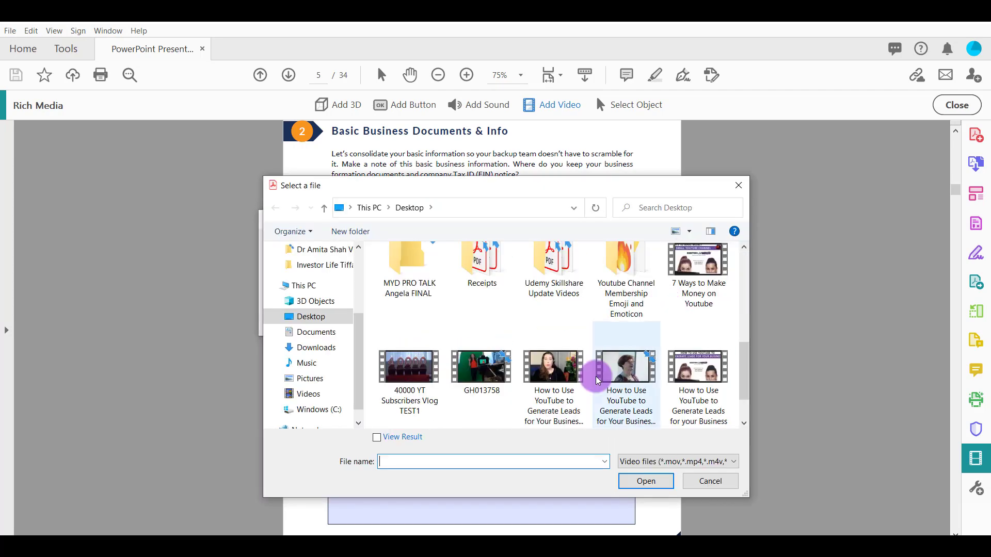
pyautogui.moveTo(408, 372)
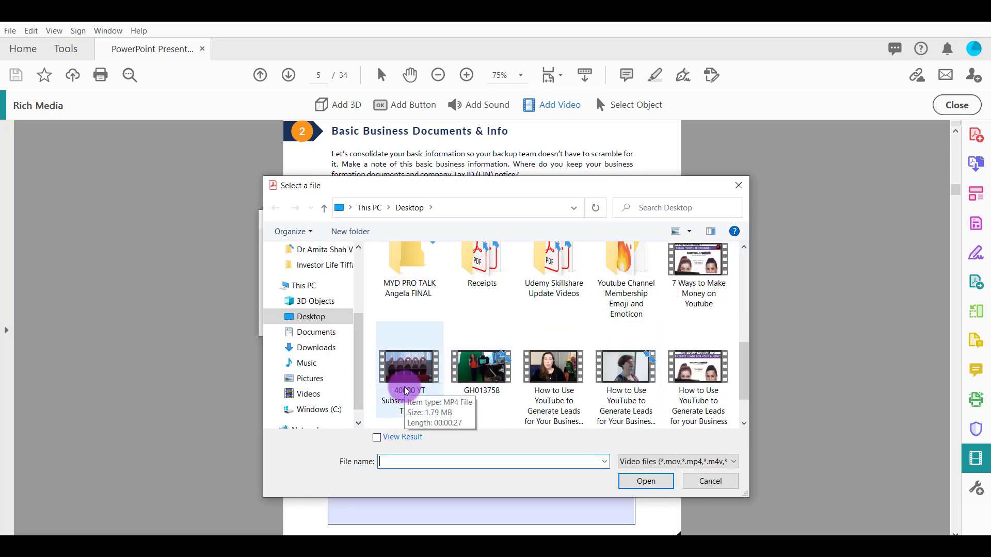
pyautogui.doubleClick(406, 391)
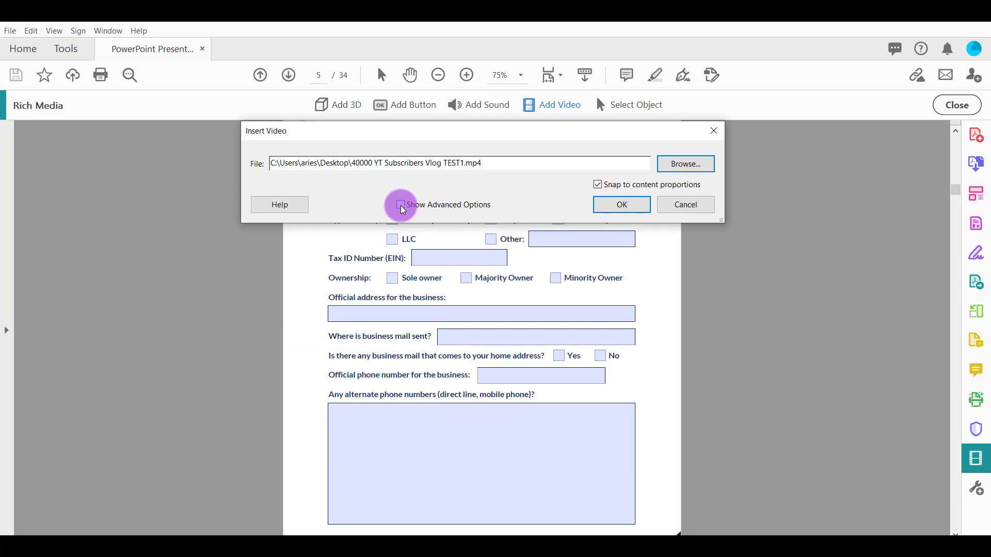
pyautogui.click(401, 205)
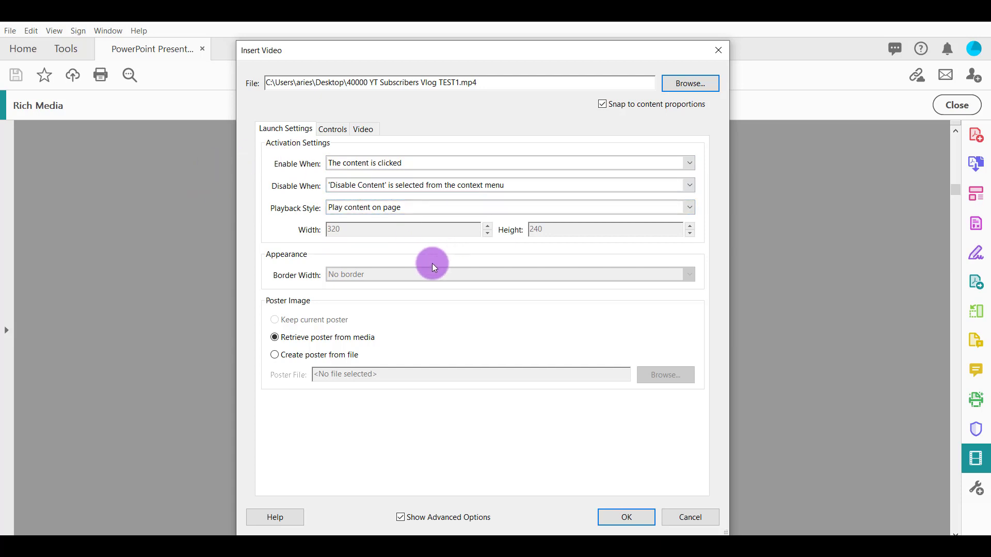
pyautogui.click(400, 517)
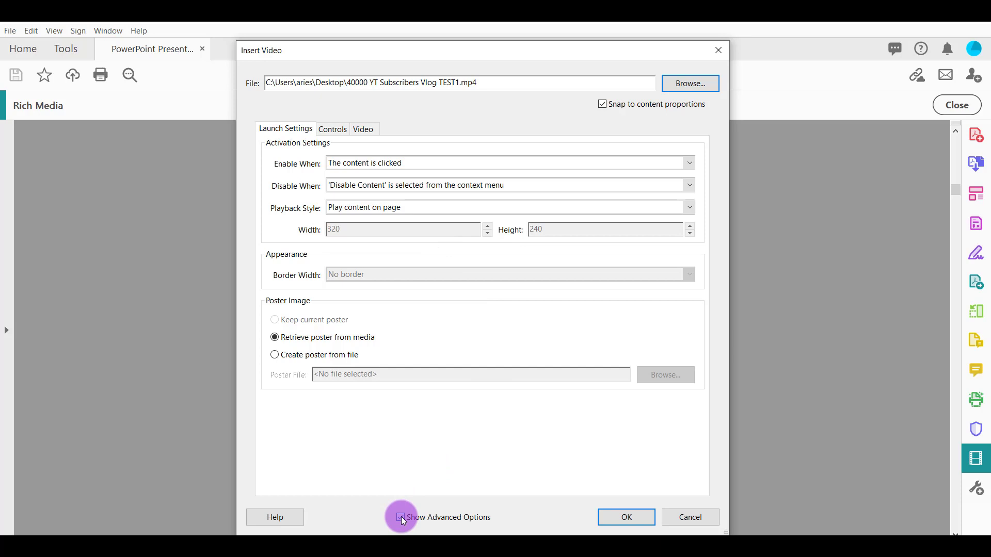
pyautogui.click(400, 517)
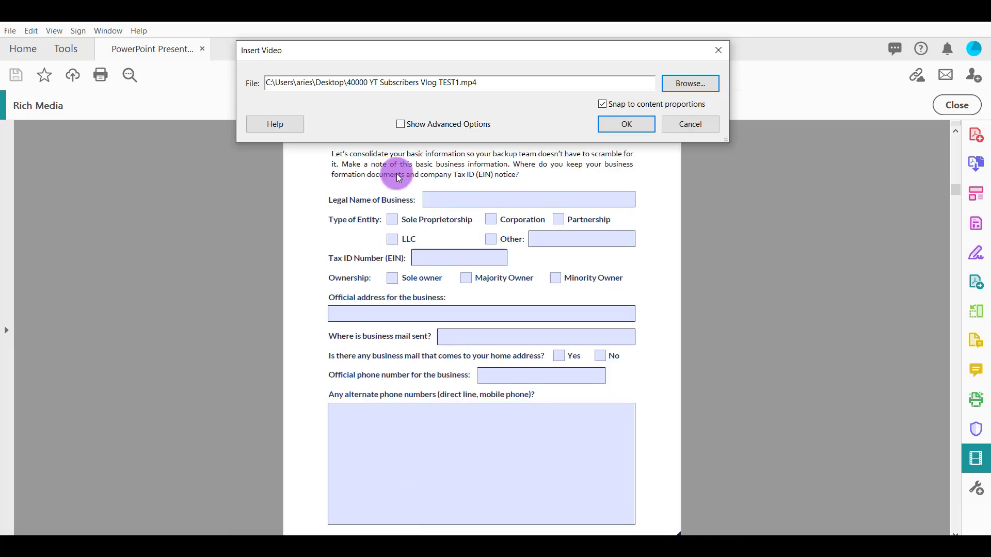
# Step: Insert the video on page 5, zoom to 125%, and bring up the multimedia trust options
pyautogui.click(626, 126)
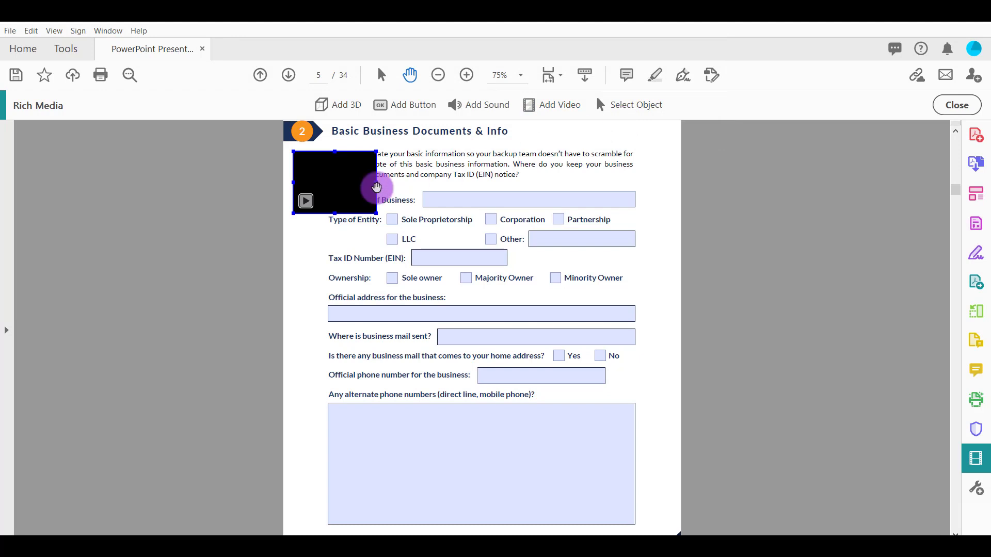
pyautogui.click(472, 76)
pyautogui.click(473, 76)
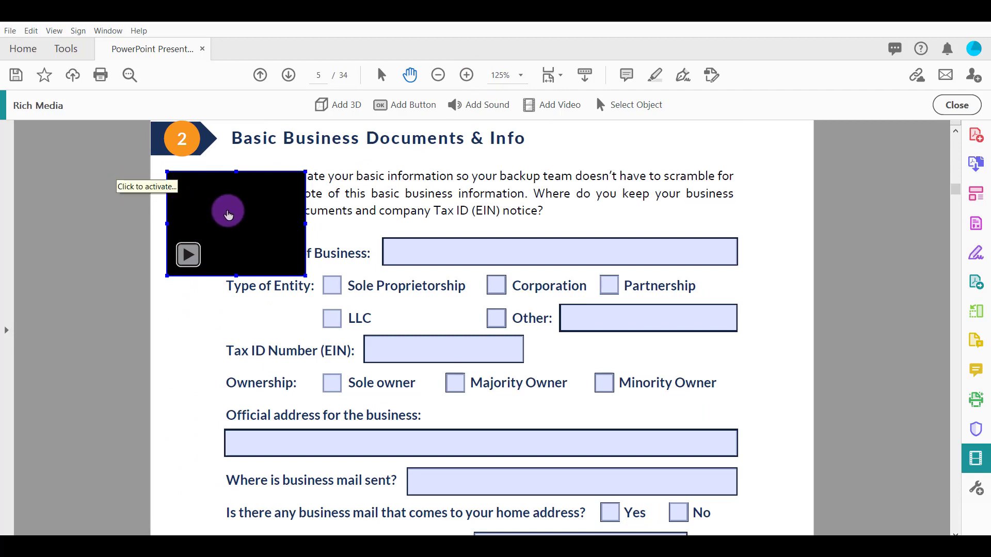
pyautogui.click(238, 223)
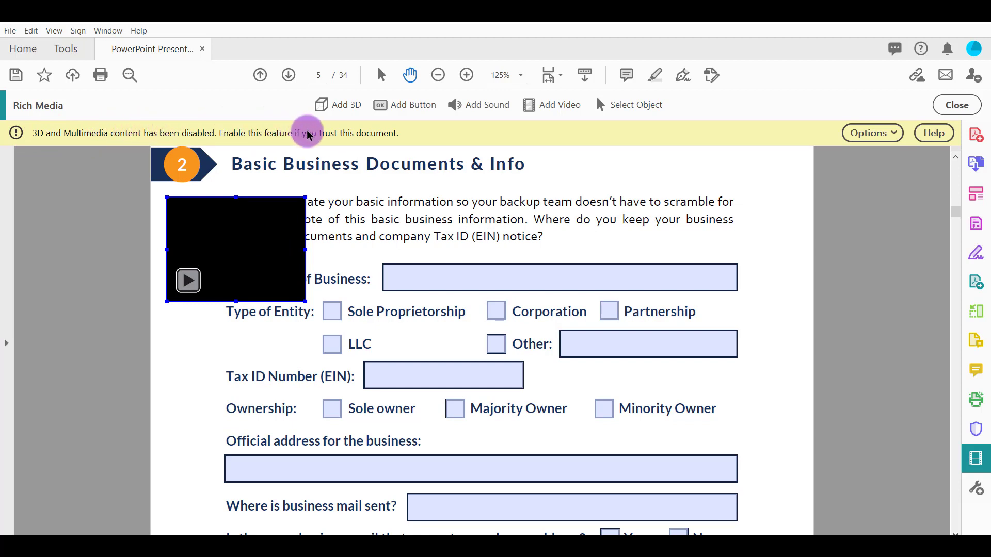
pyautogui.click(879, 136)
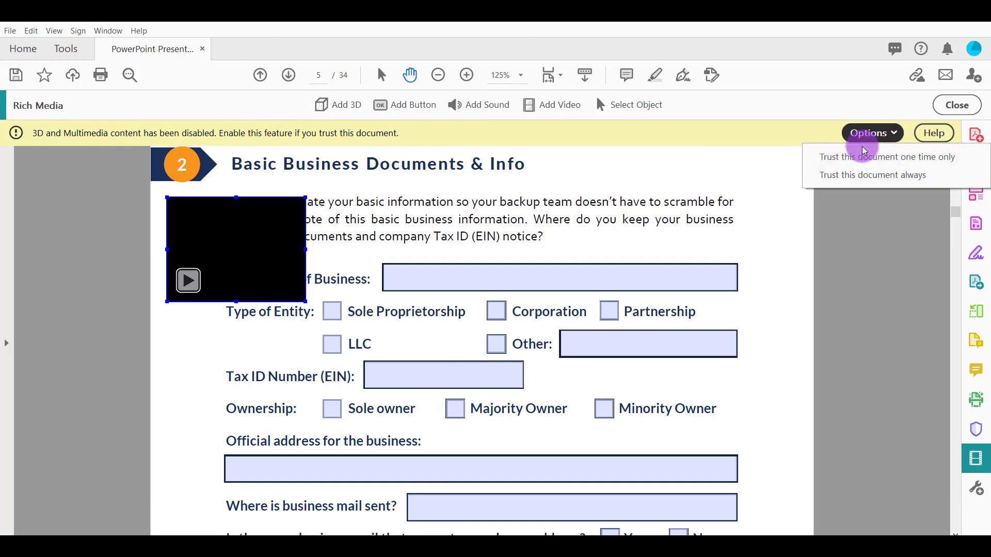
# Step: Trust this document one time only so the embedded video can play
pyautogui.click(832, 159)
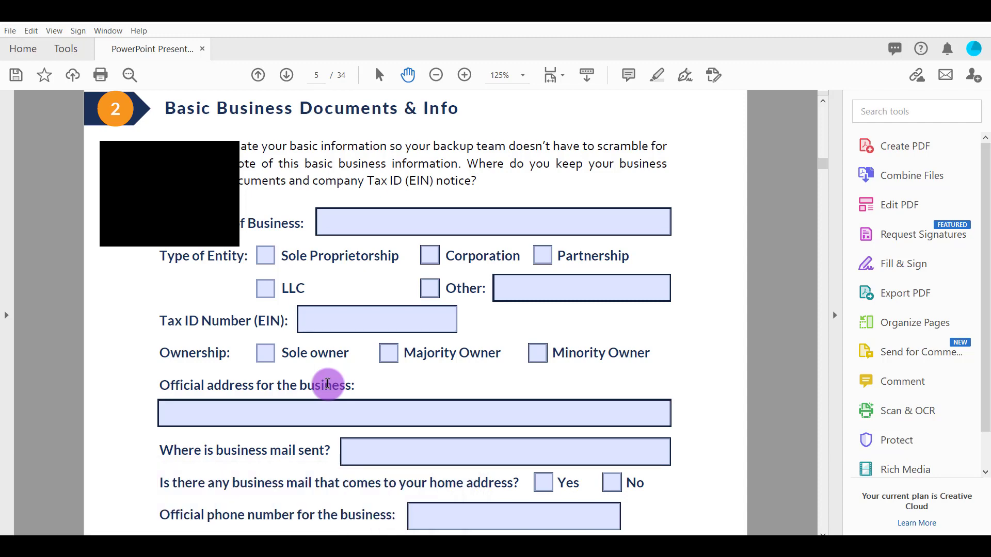
pyautogui.scroll(3, 129, 336)
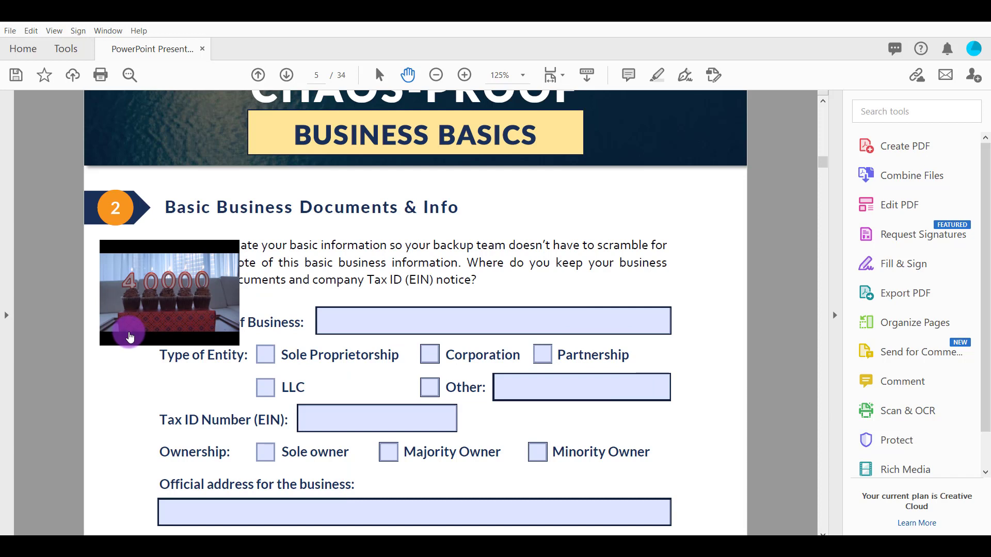